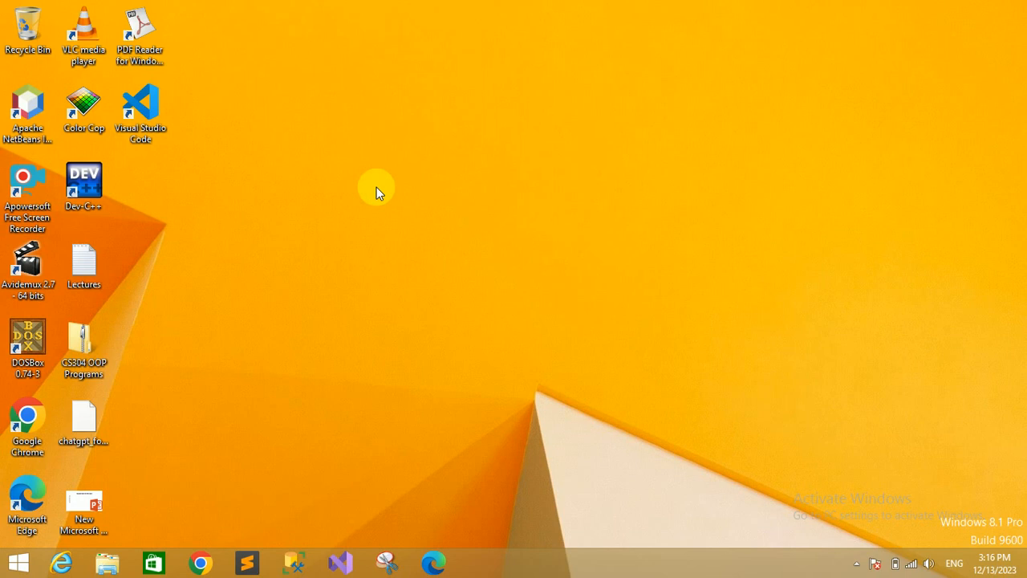
Search the computer for Visio 2016 and return to the desktop
left_click(11, 562)
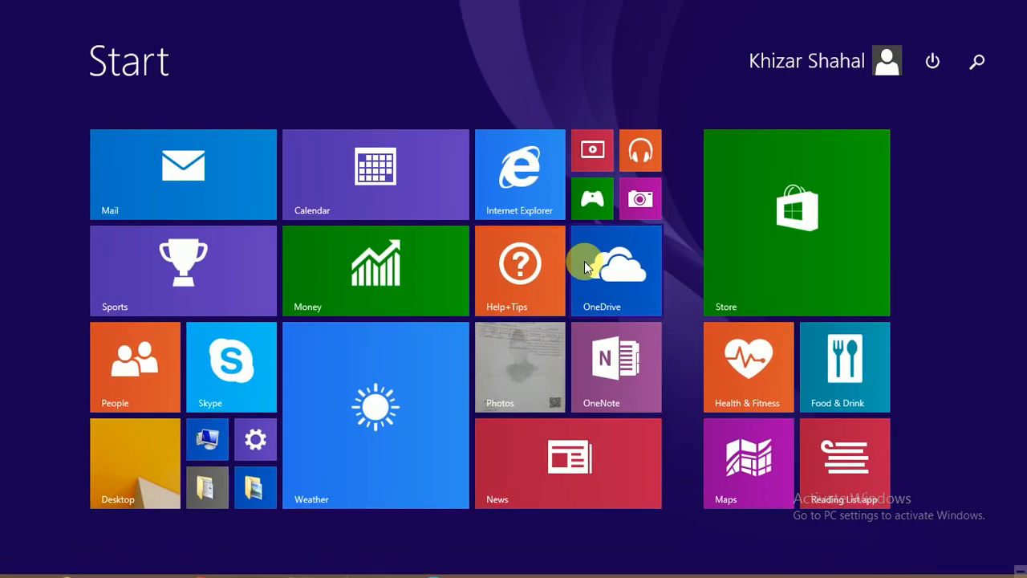
left_click(976, 61)
type("visio 2016")
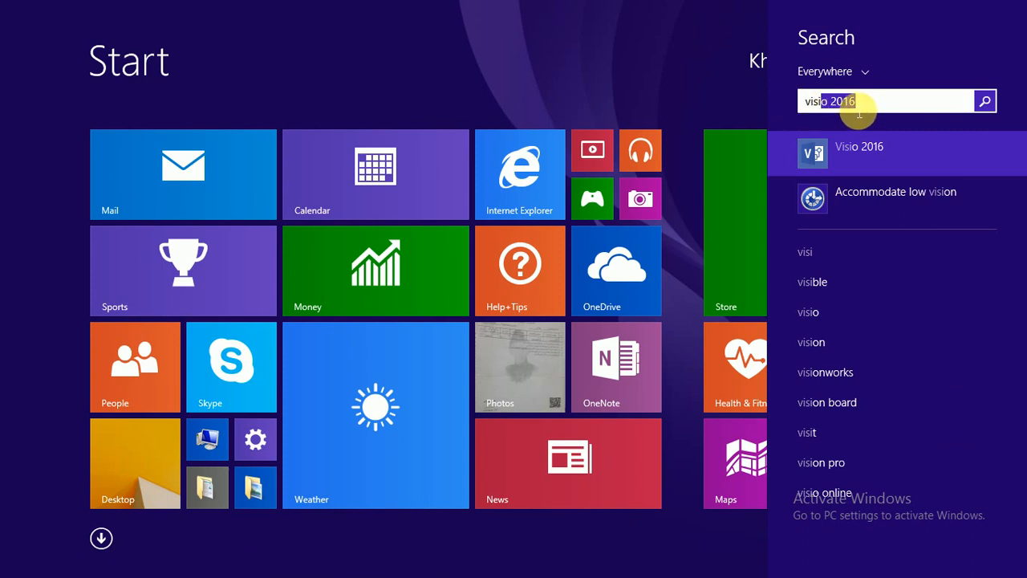
left_click(5, 561)
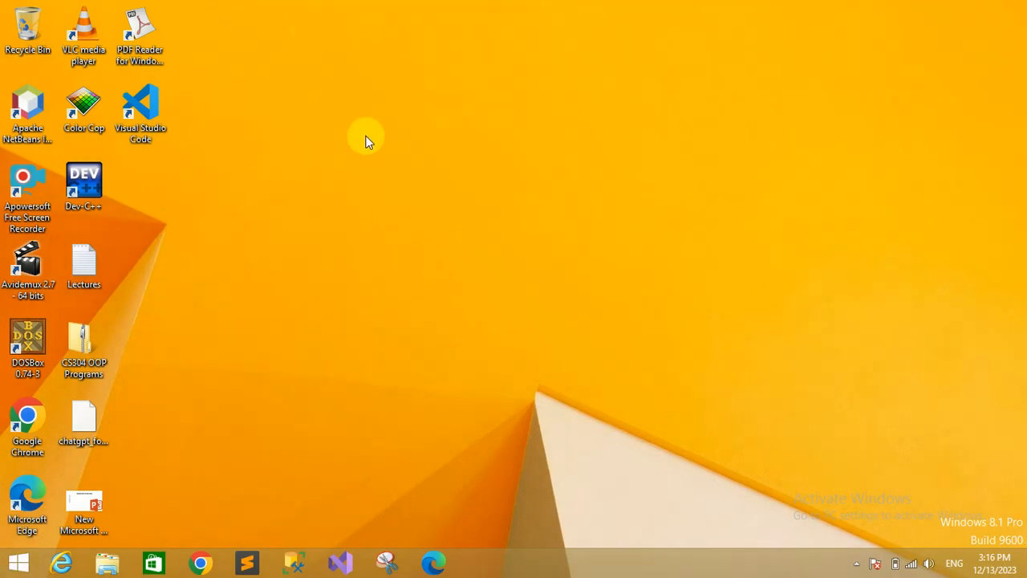
Create a new Microsoft Visio drawing file on the desktop
right_click(365, 138)
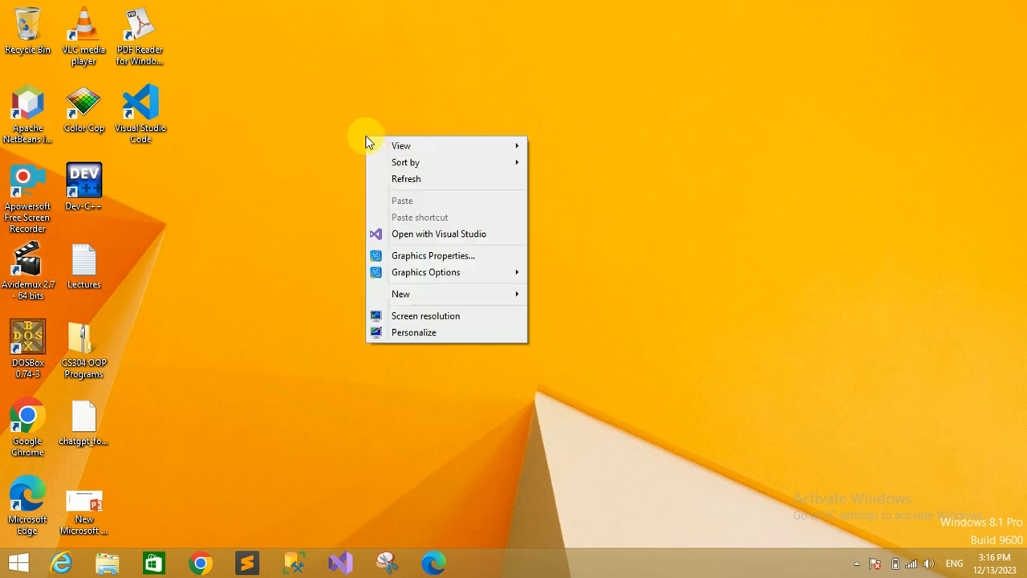
mouse_move(417, 298)
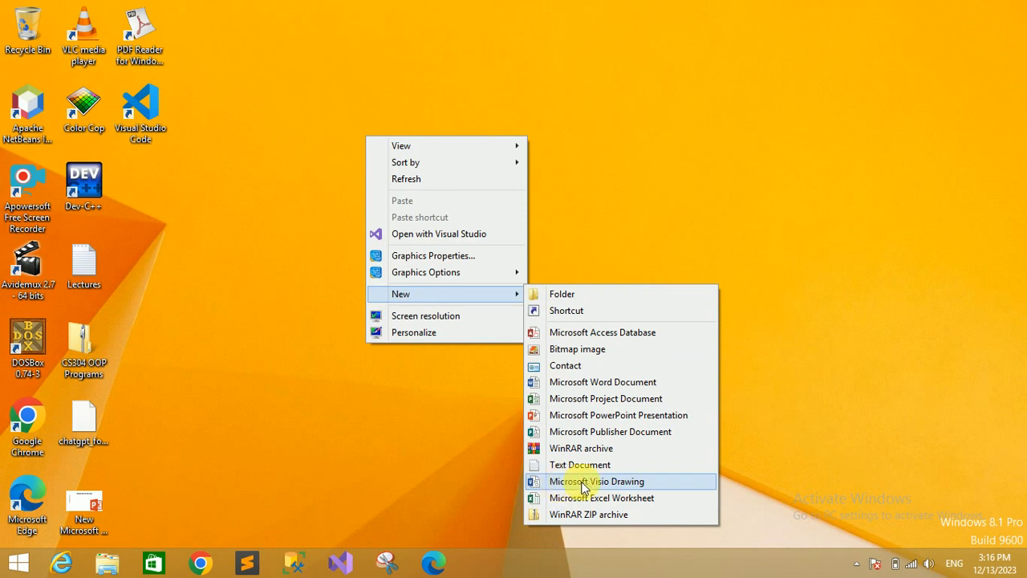
left_click(610, 482)
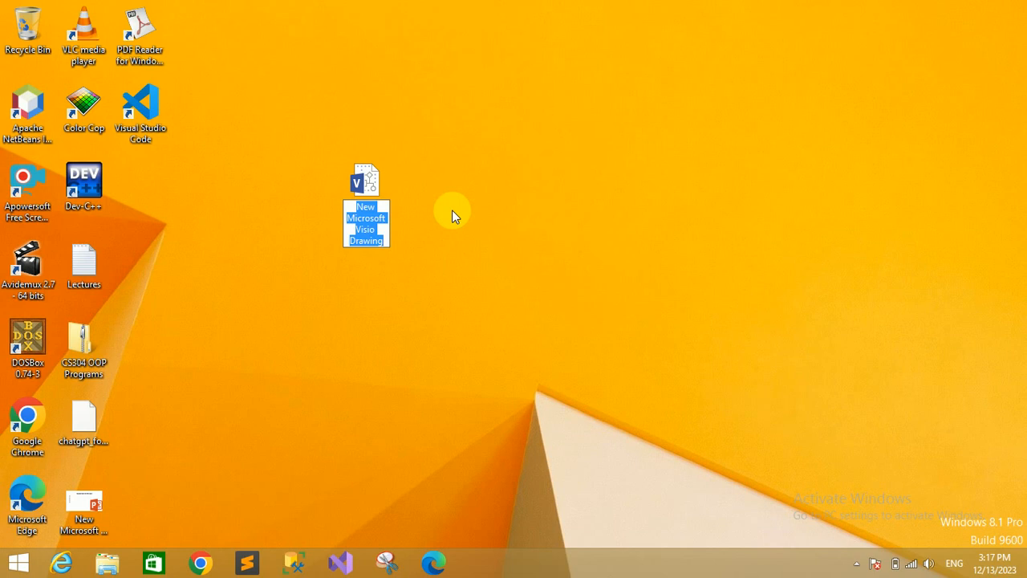
key("Return")
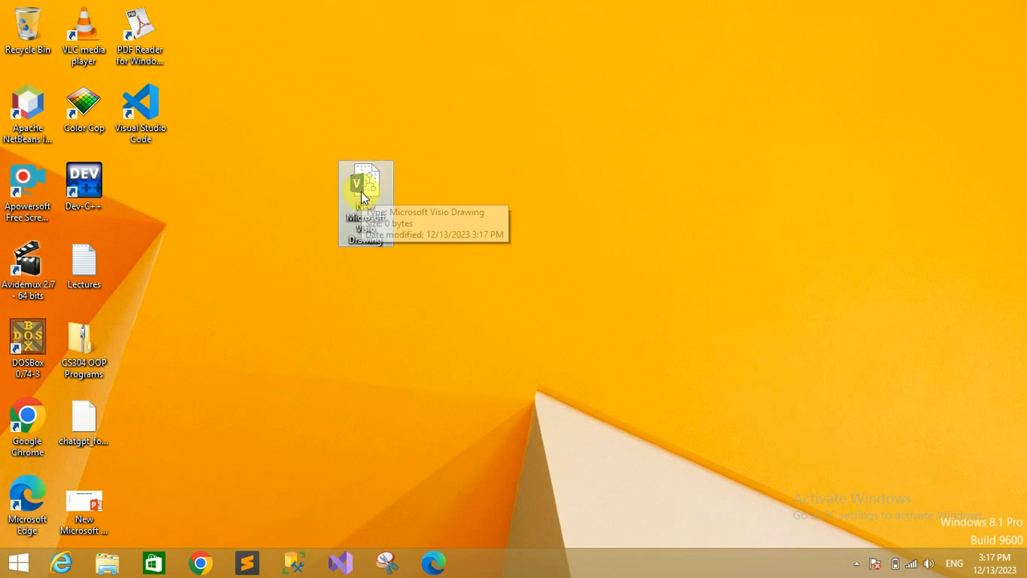
Rename the new Visio drawing file as Use Case Diagram
key("F2")
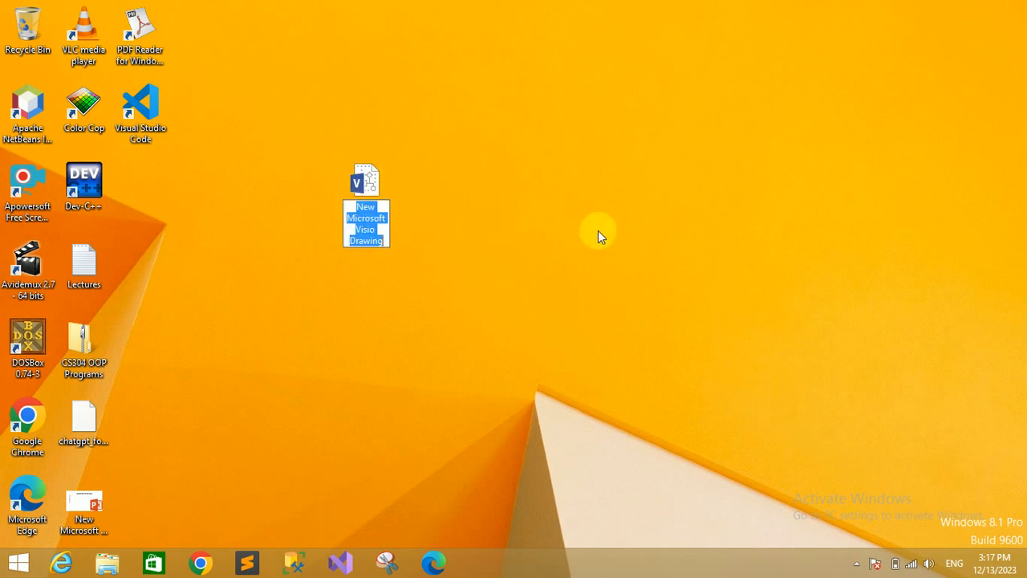
type("Use ")
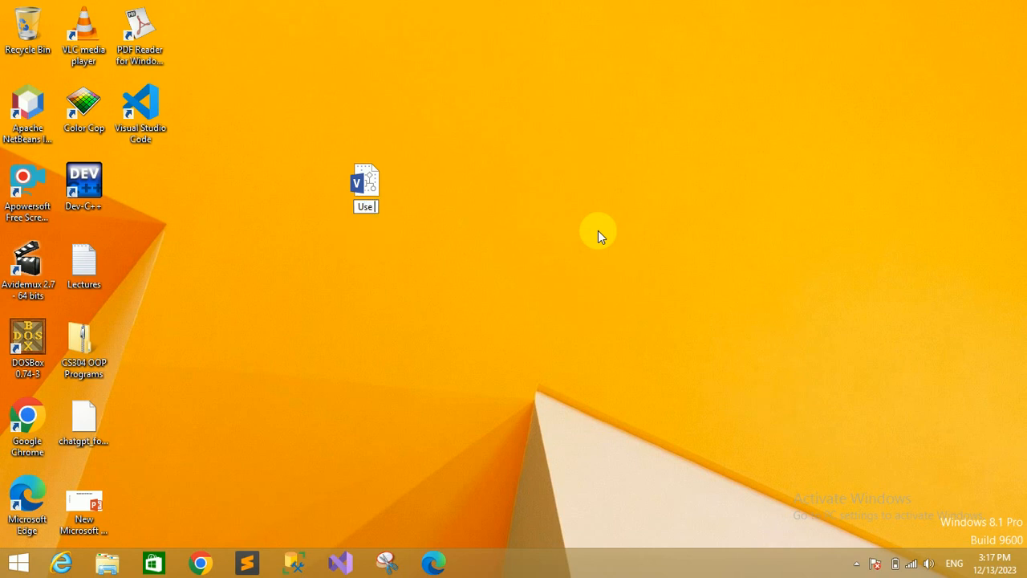
type("Case Di")
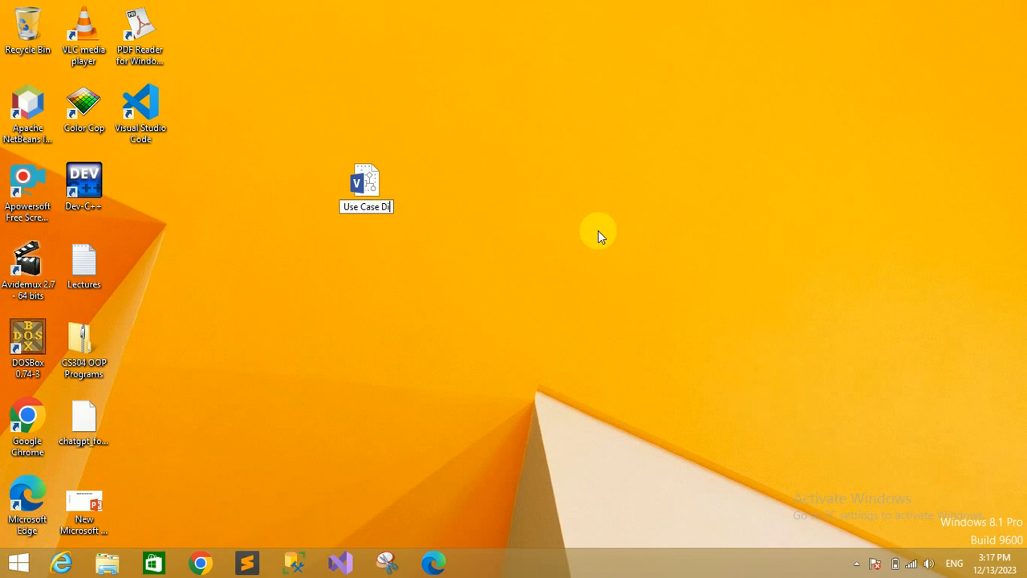
type("agram")
key("Return")
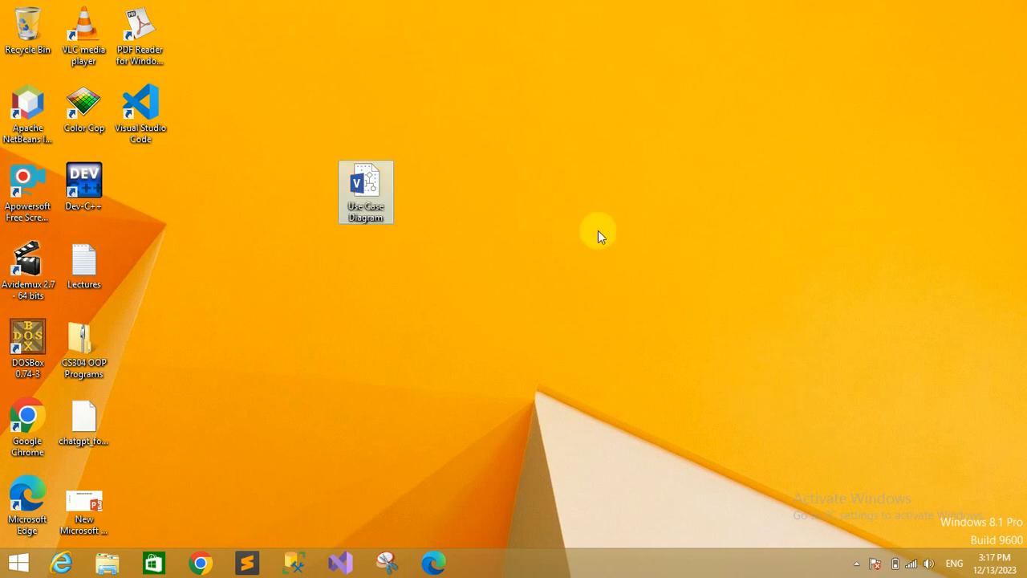
Open the Use Case Diagram file without choosing a template, and load the UML Use Case stencil from the Software shapes
double_click(361, 190)
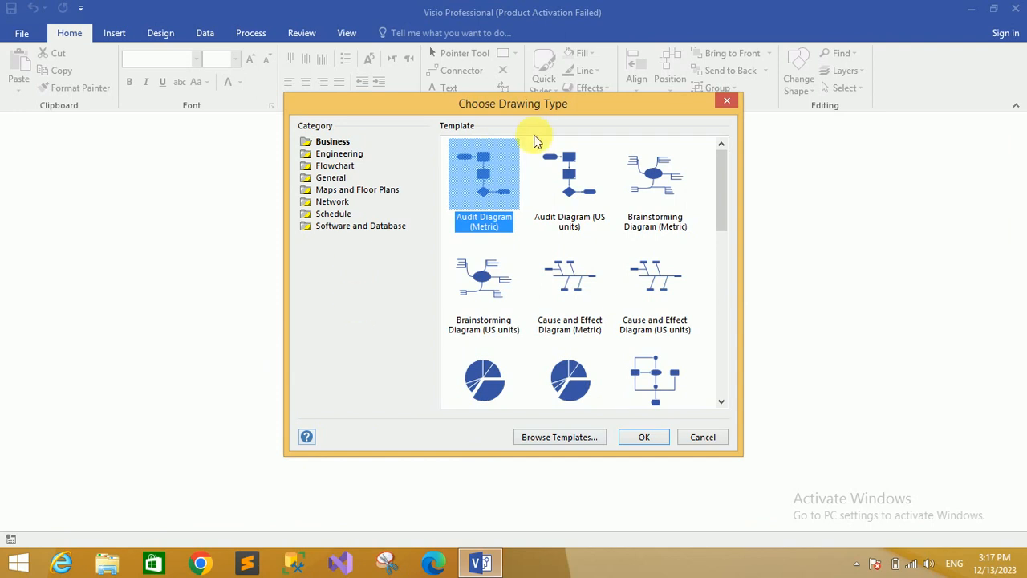
left_click(695, 439)
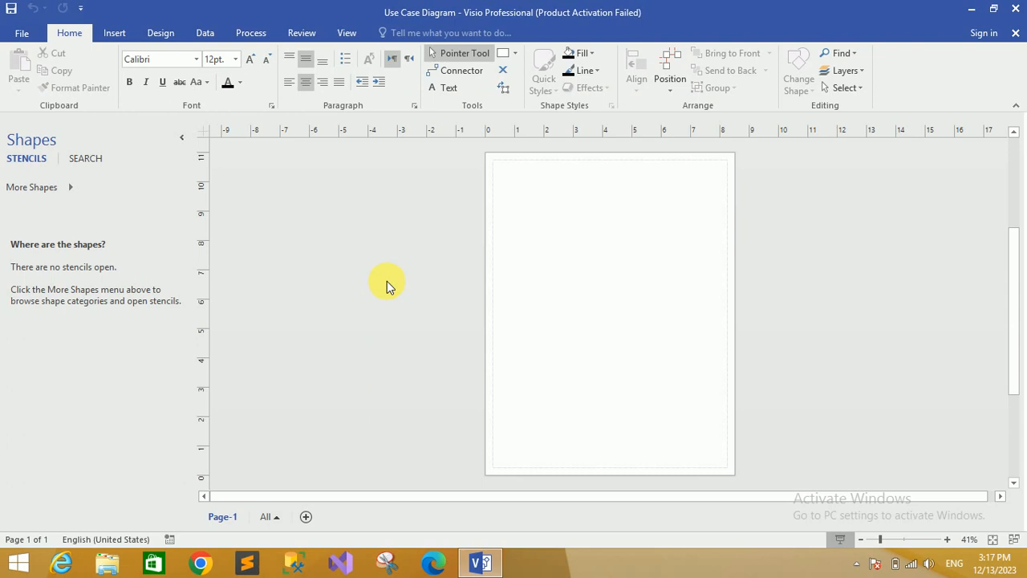
left_click(32, 195)
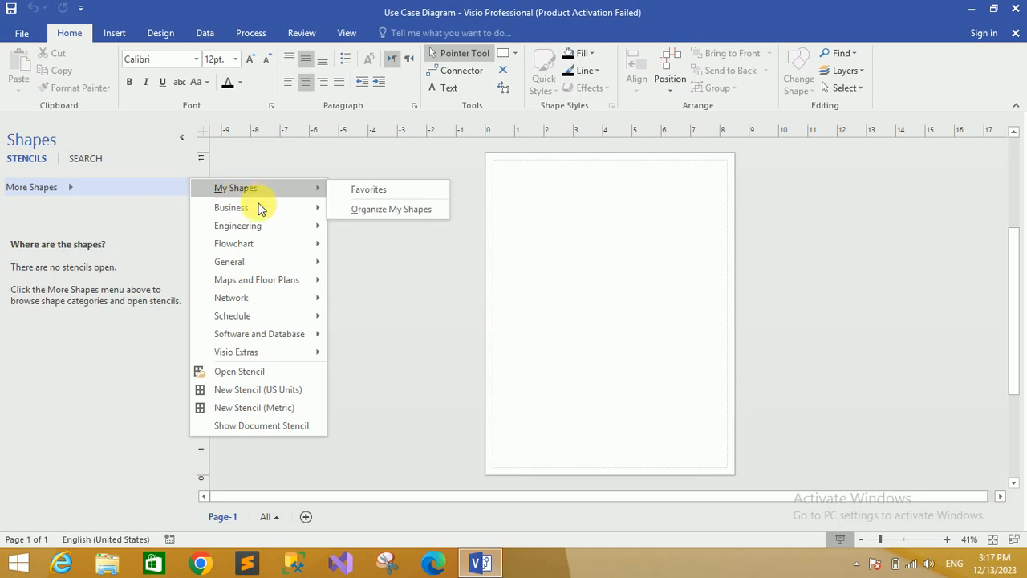
mouse_move(249, 263)
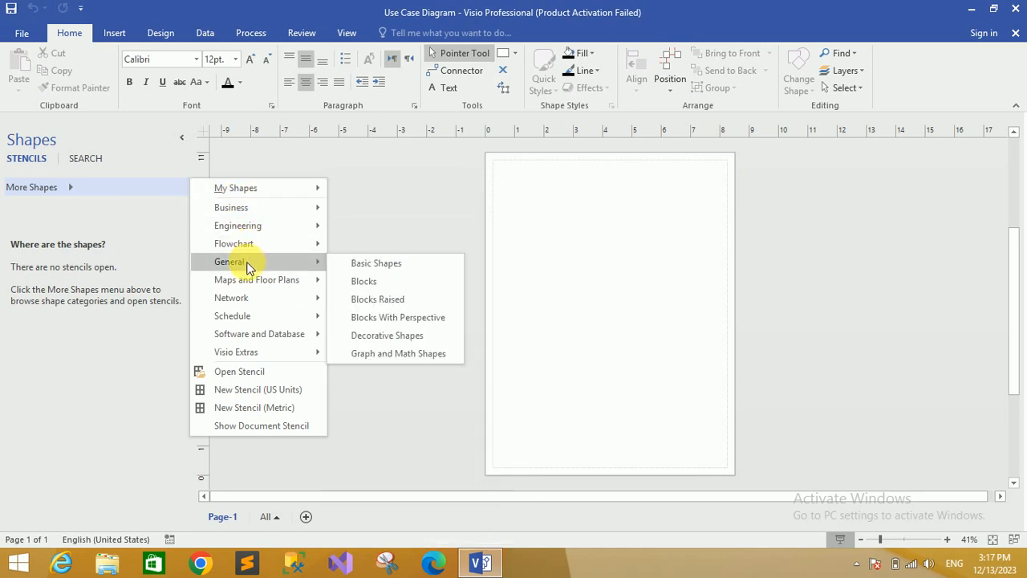
mouse_move(233, 337)
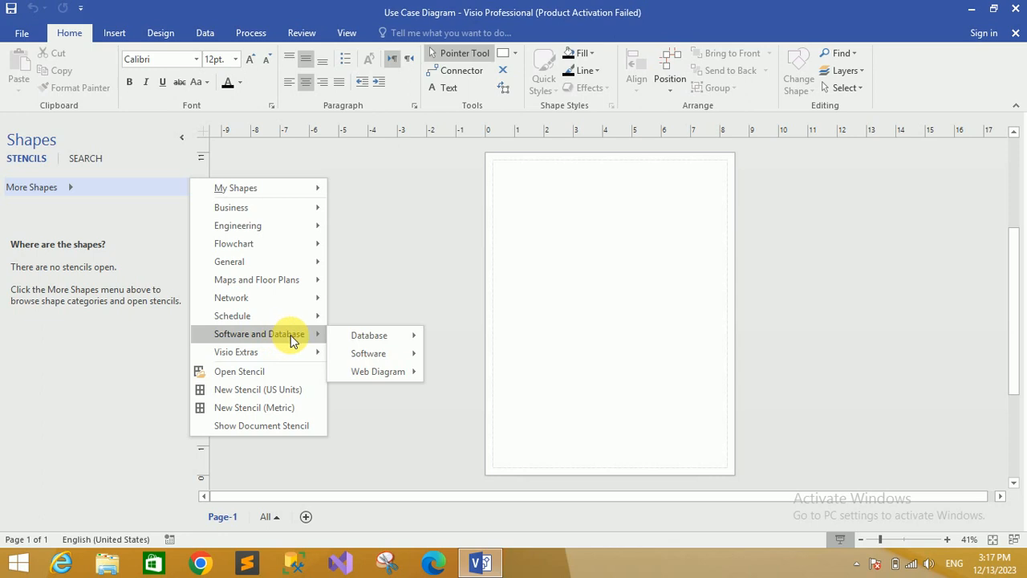
mouse_move(365, 339)
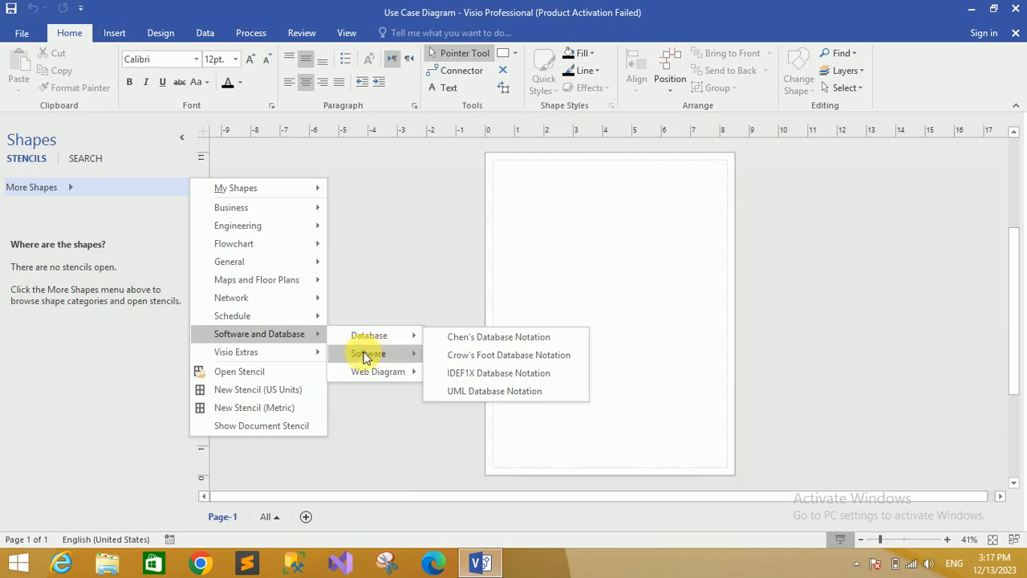
mouse_move(372, 380)
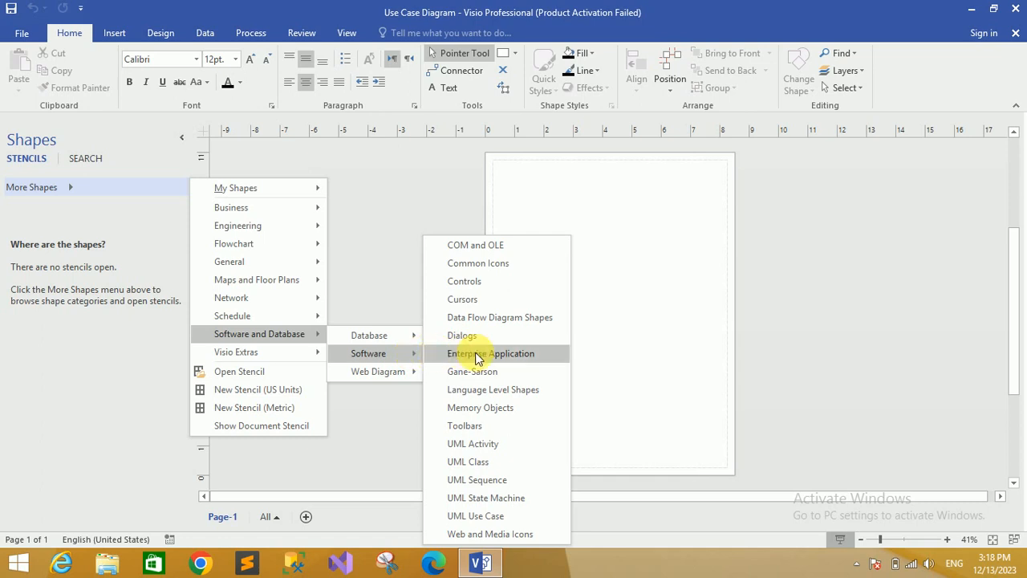
left_click(479, 517)
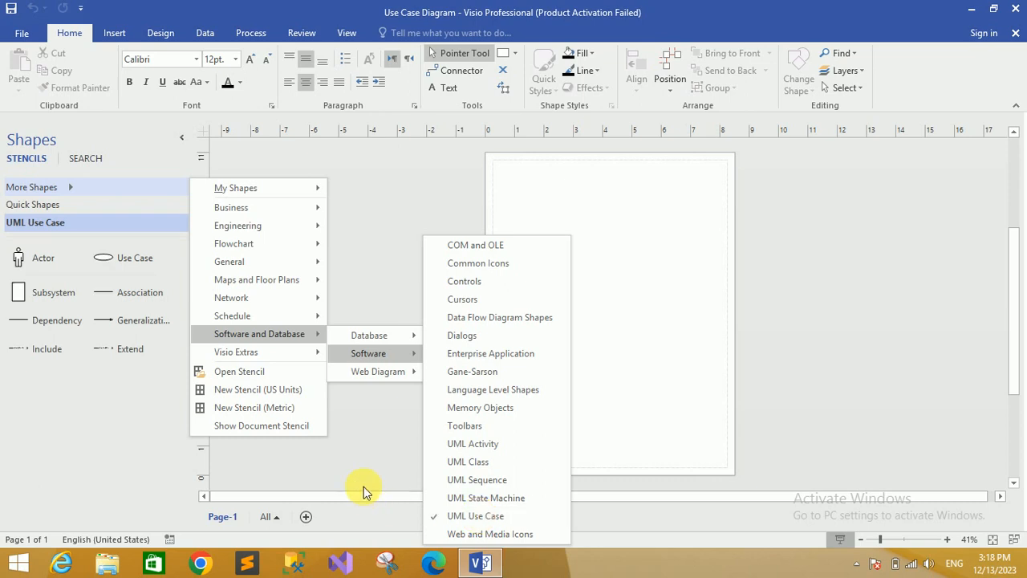
left_click(360, 465)
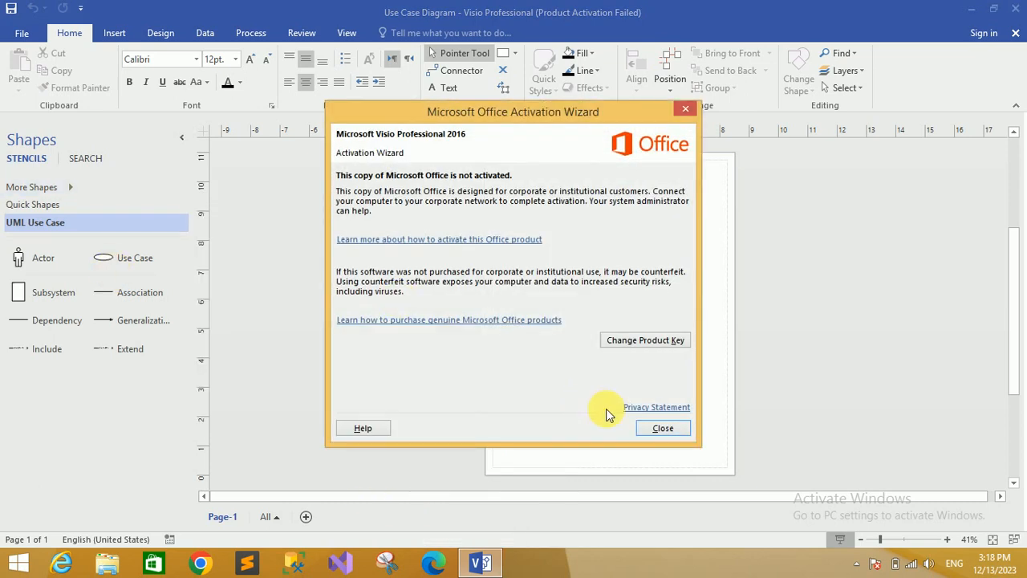
left_click(660, 427)
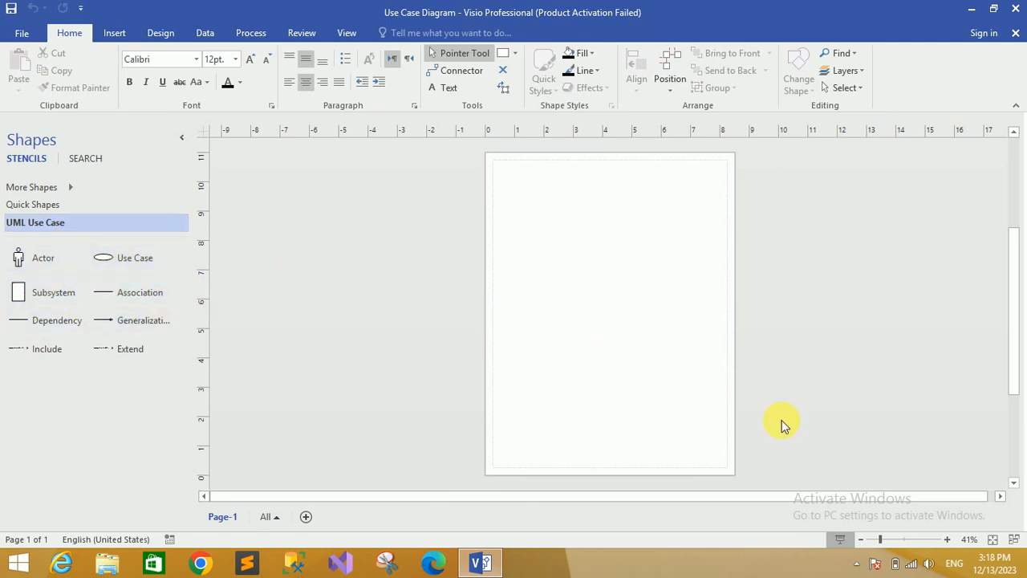
Place a Subsystem shape near the top of the page and enlarge it to about 4.875 in. wide by 4.25 in. high
left_click(946, 539)
left_click(946, 539)
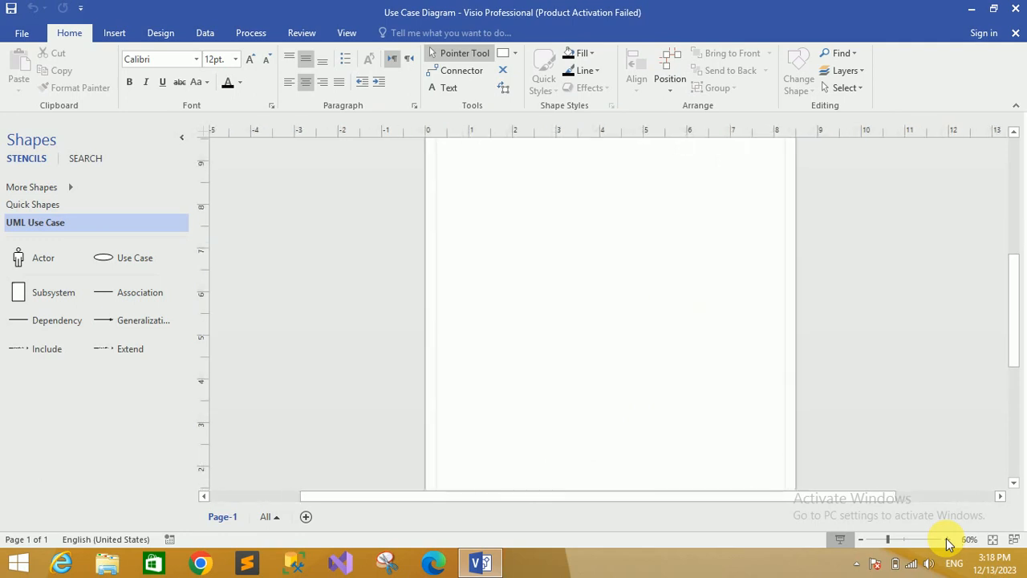
left_click(947, 539)
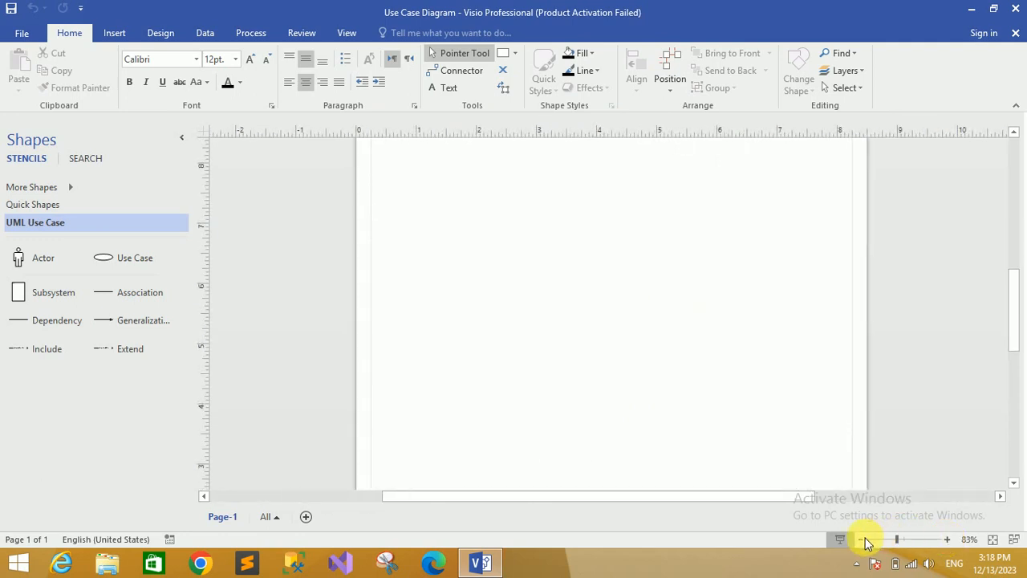
left_click(948, 540)
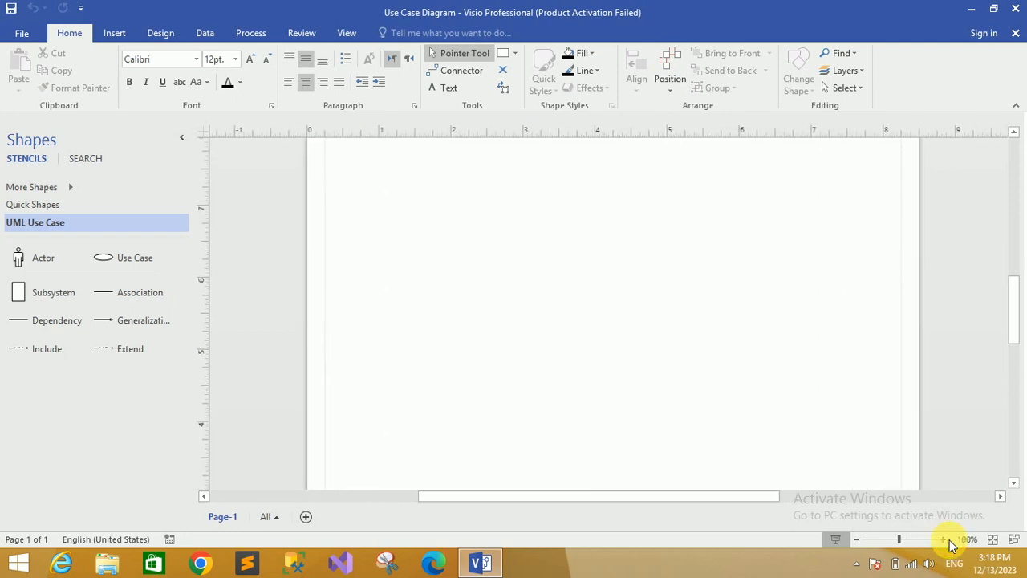
left_click_drag(1022, 323, 1017, 289)
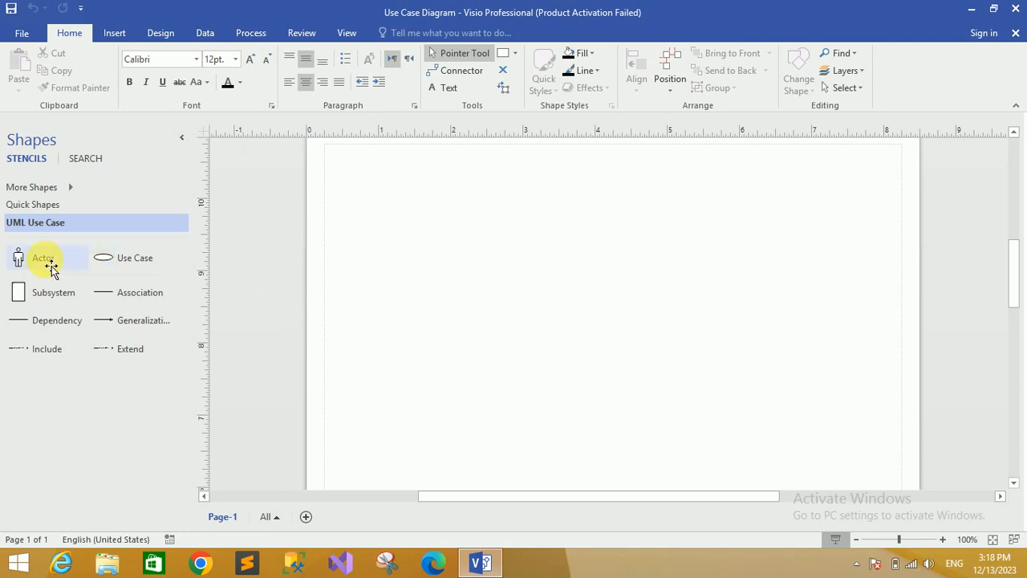
mouse_move(53, 303)
left_mouse_down()
mouse_move(348, 277)
mouse_move(535, 278)
mouse_move(592, 293)
left_mouse_up()
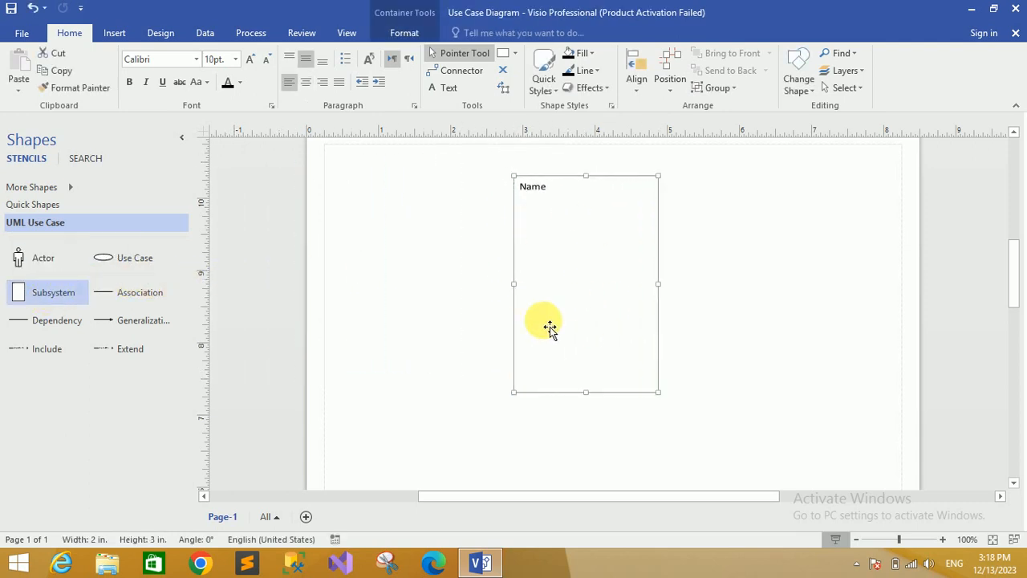
left_click_drag(667, 294, 795, 305)
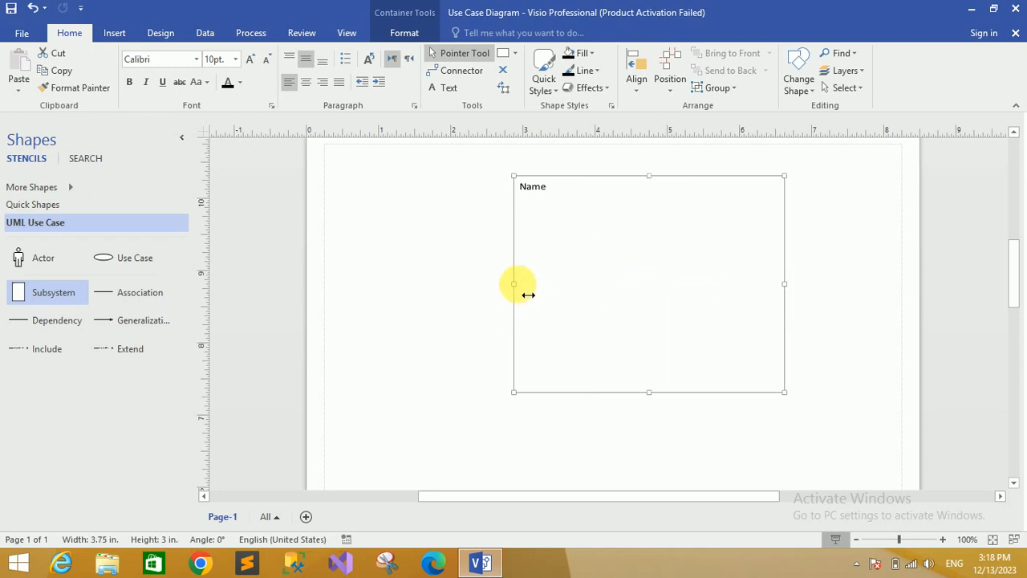
left_click_drag(513, 285, 433, 286)
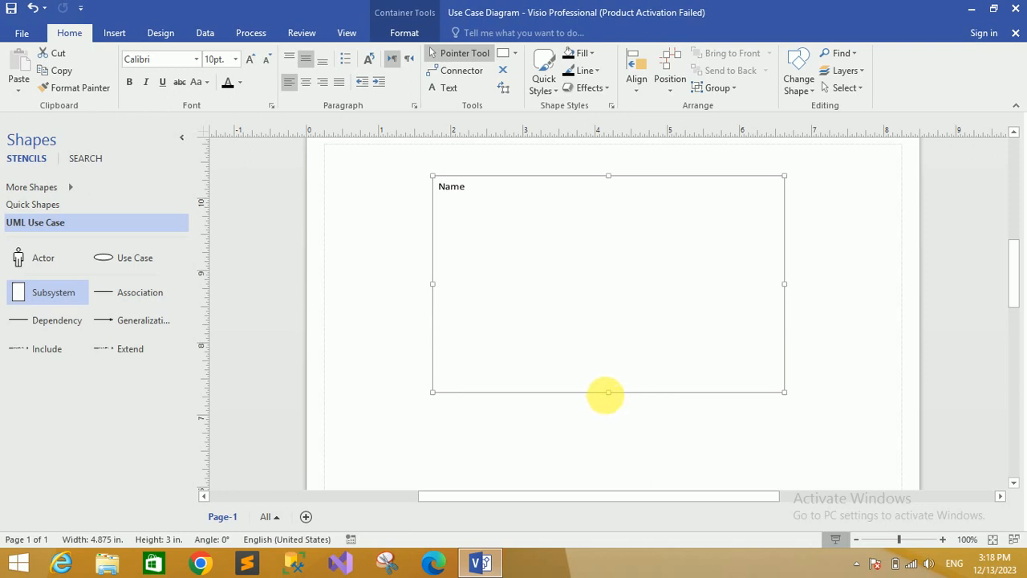
left_click_drag(608, 392, 610, 470)
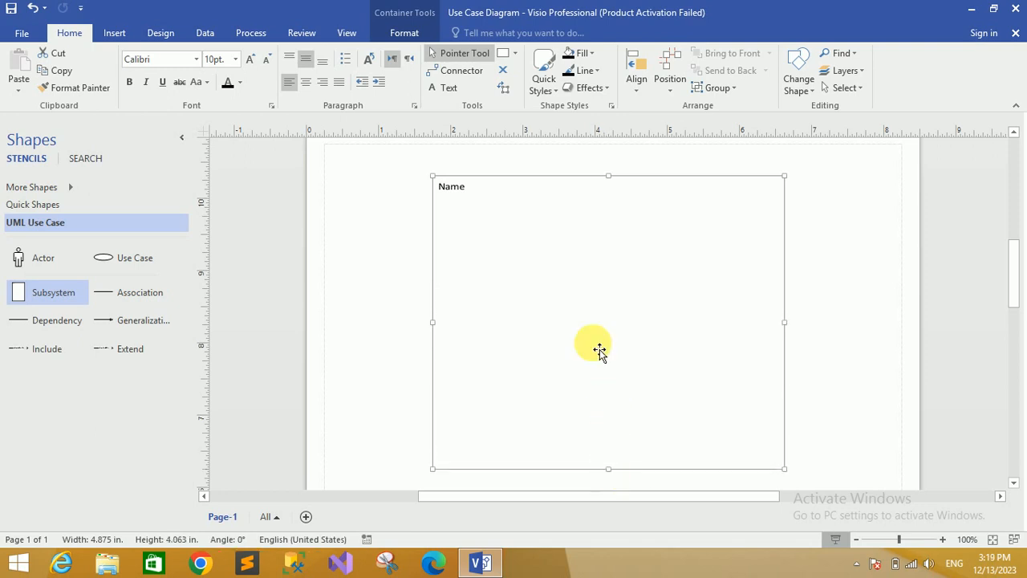
left_click_drag(618, 185, 616, 171)
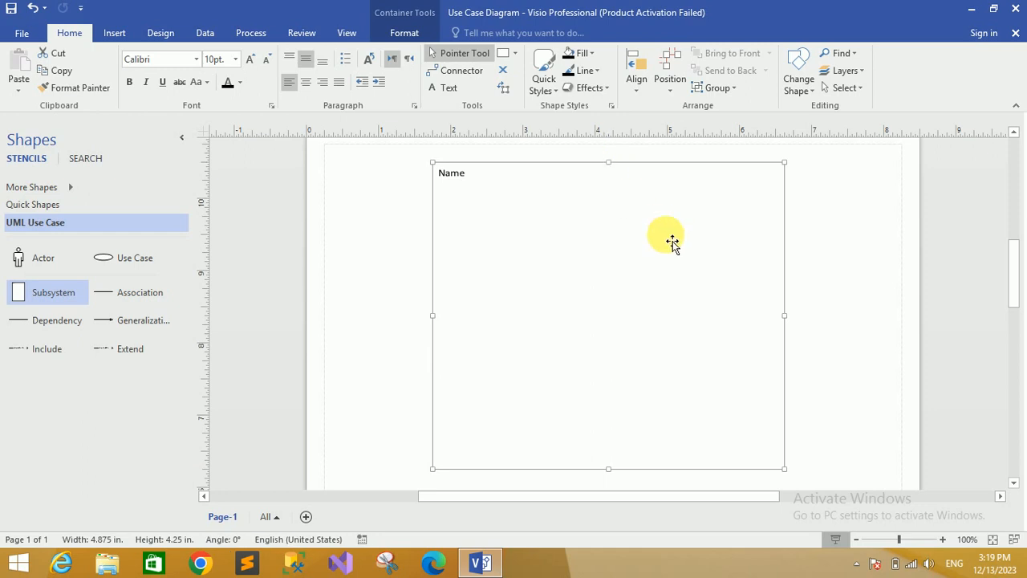
left_click(808, 287)
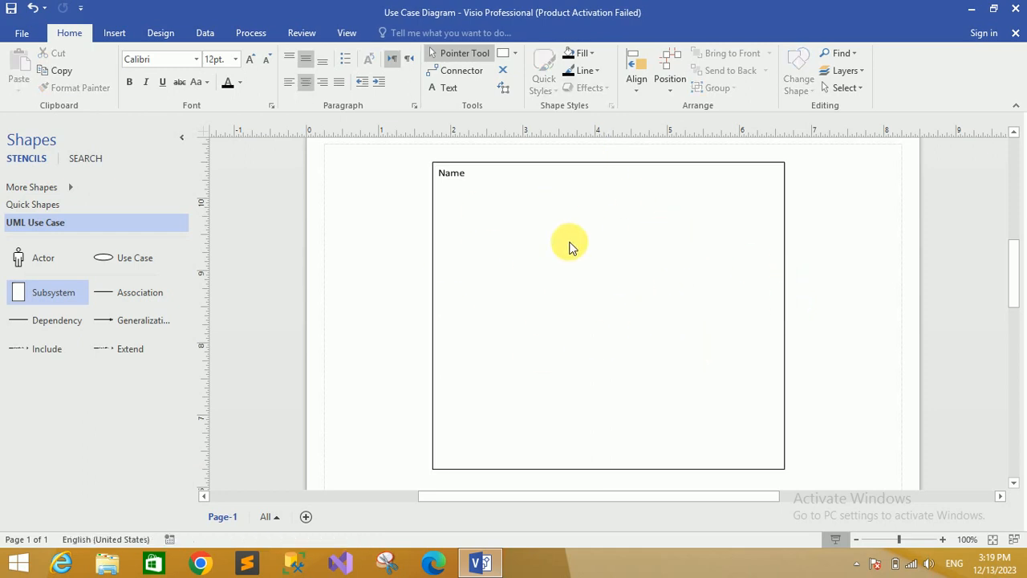
Replace the subsystem's placeholder name with the title Online Library Management System
left_click(459, 183)
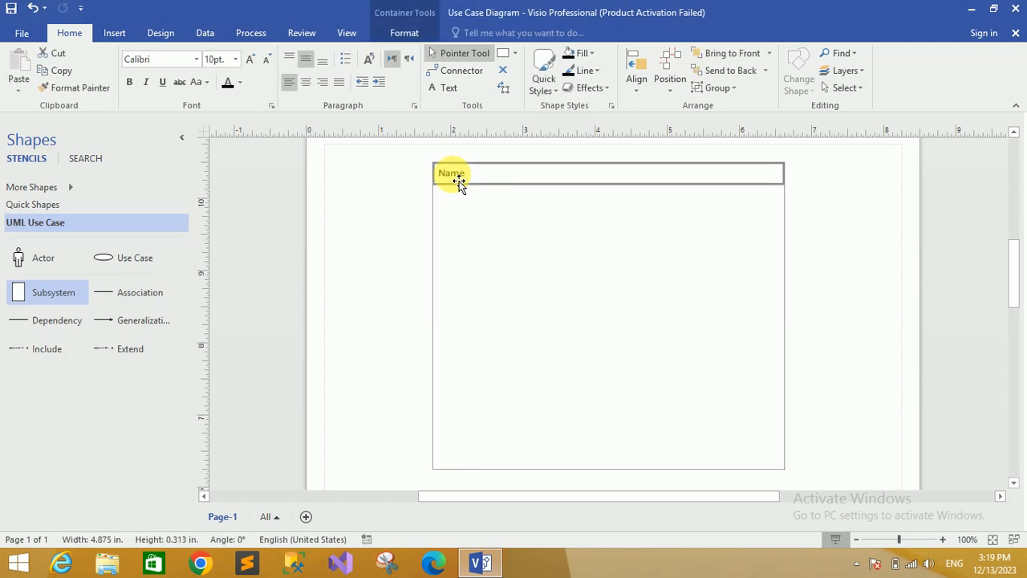
double_click(458, 182)
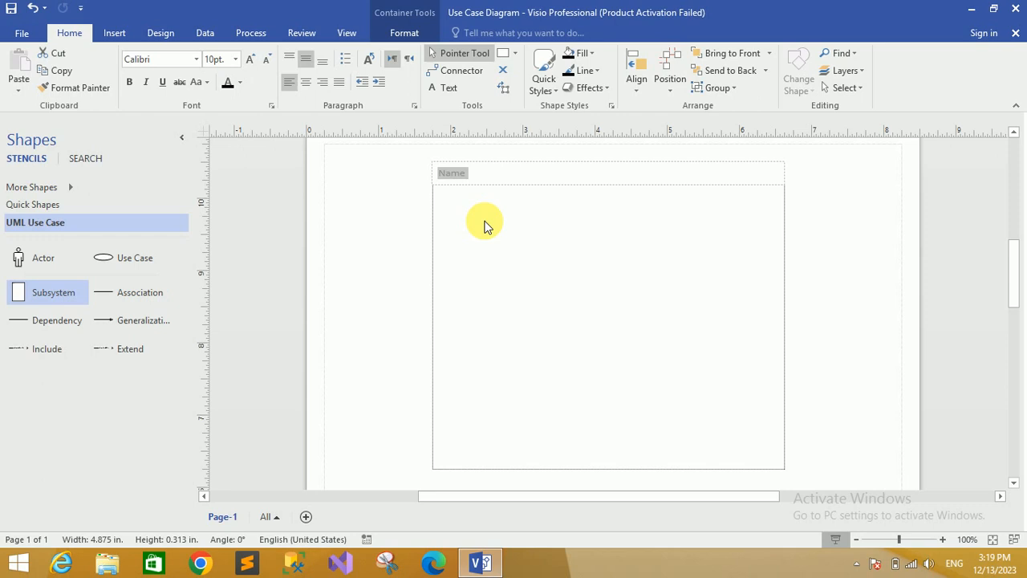
type("Online ")
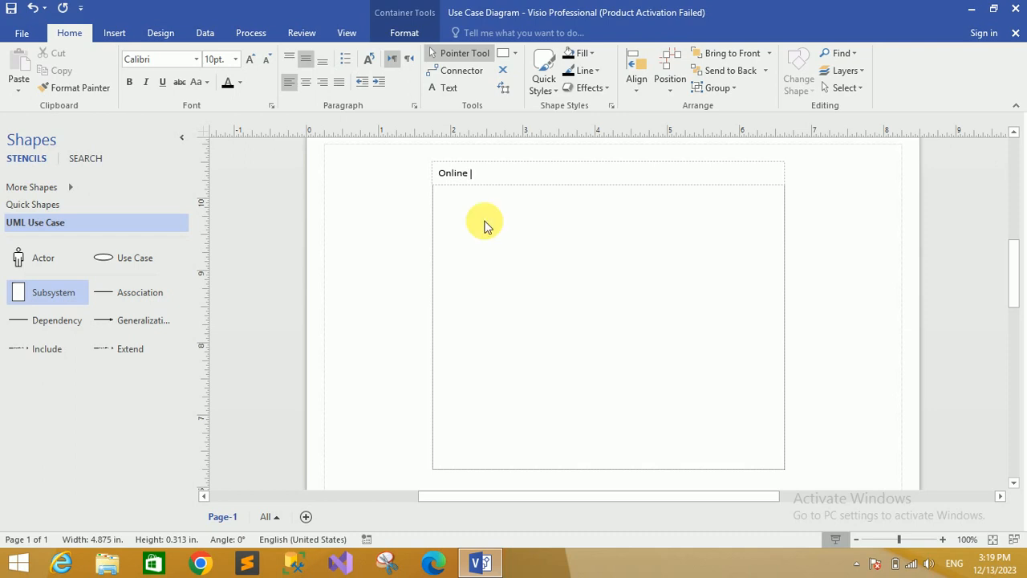
type("Librar")
type("y M")
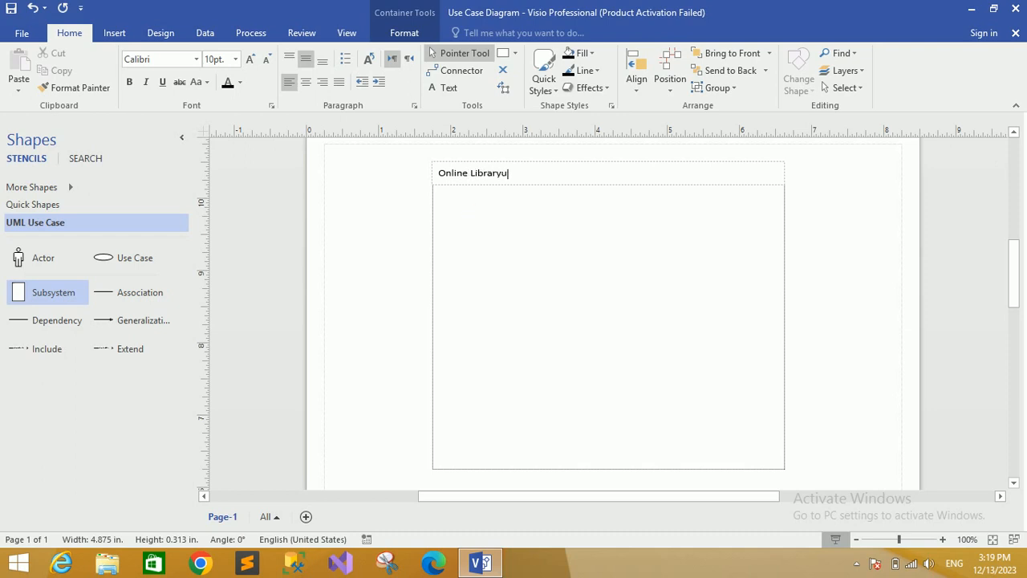
type("anagement System")
left_click(832, 244)
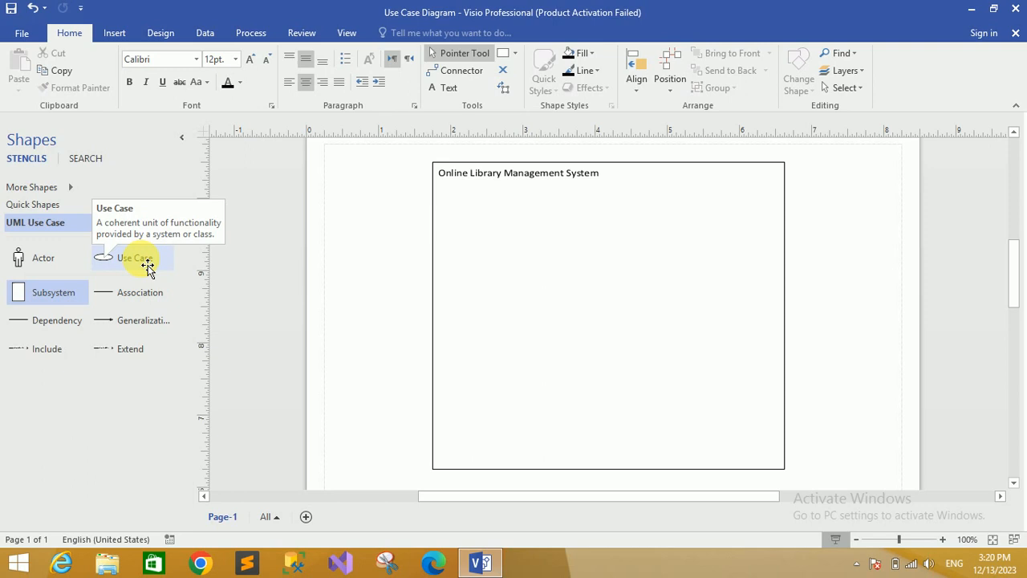
Place a Use Case ellipse in the upper part of the subsystem, below its title, and label it Dashboard
left_click_drag(148, 267, 584, 241)
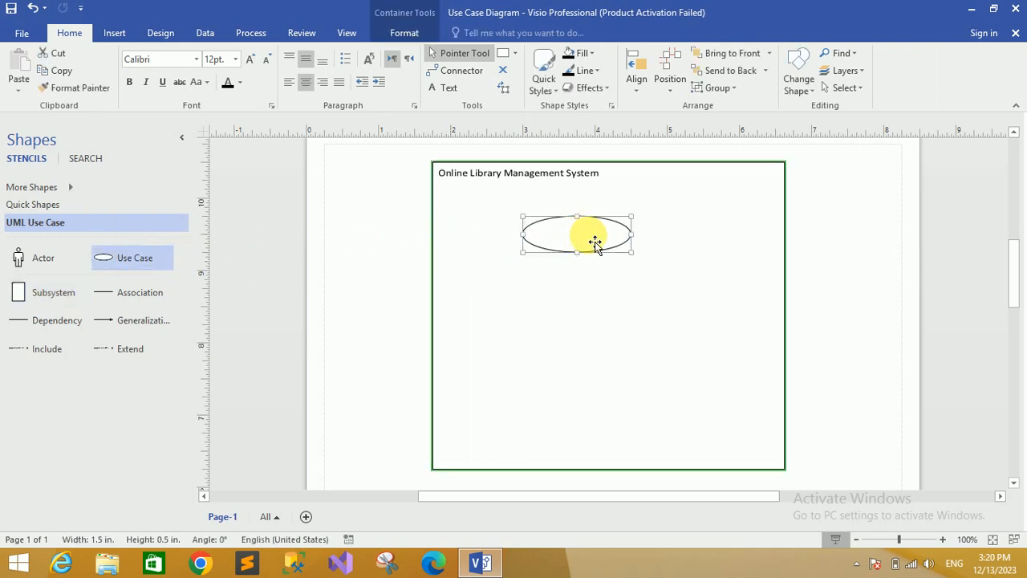
double_click(588, 242)
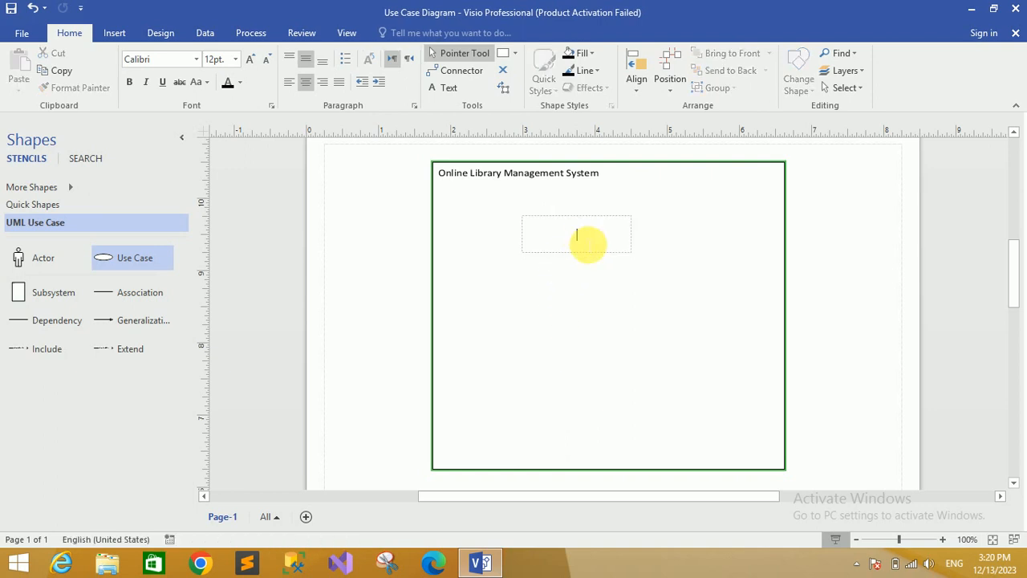
left_click(586, 365)
type("Dash")
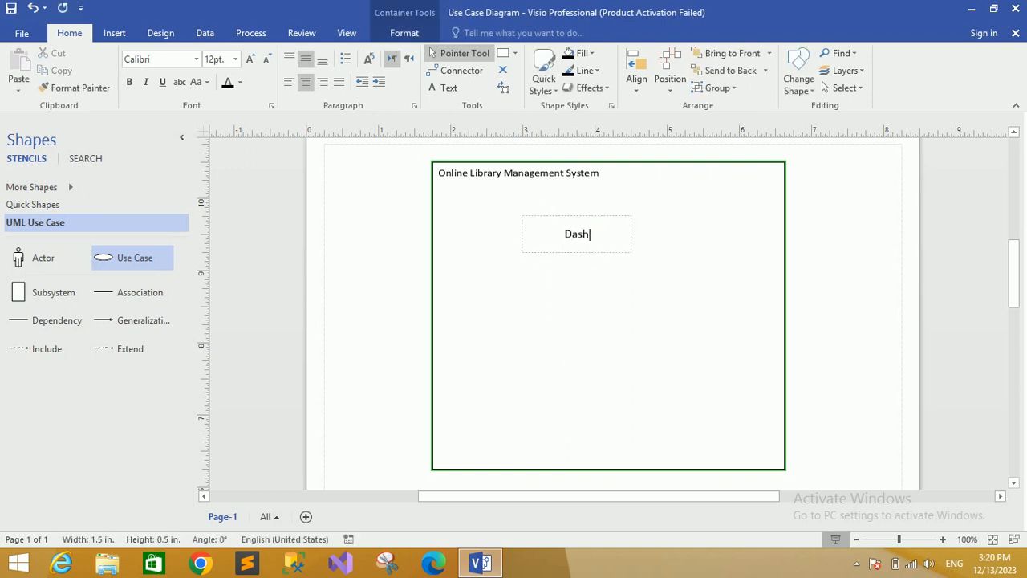
type("board")
left_click(588, 344)
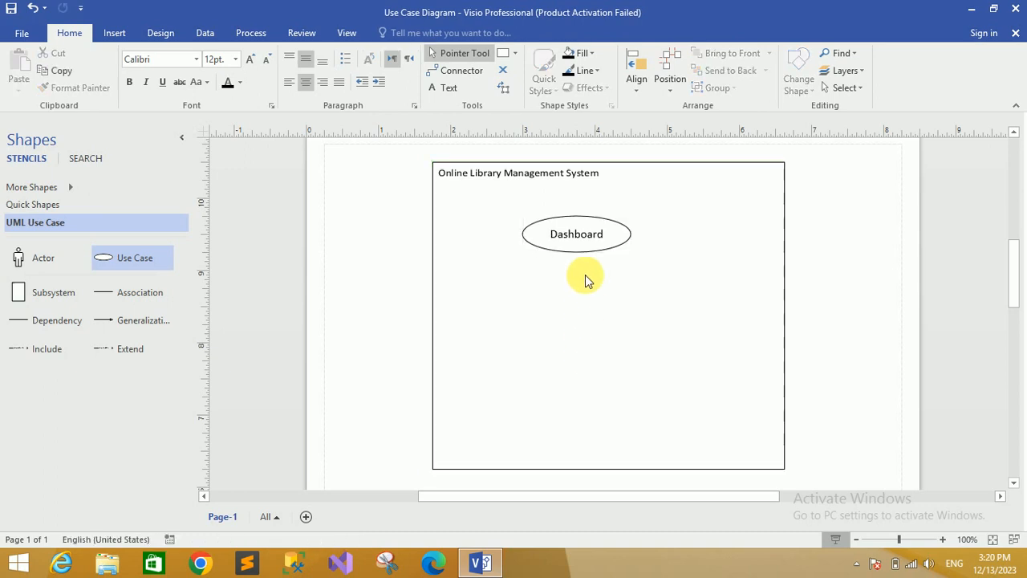
Shift the Dashboard use case slightly to the right within the upper part of the subsystem
left_click_drag(583, 244, 597, 220)
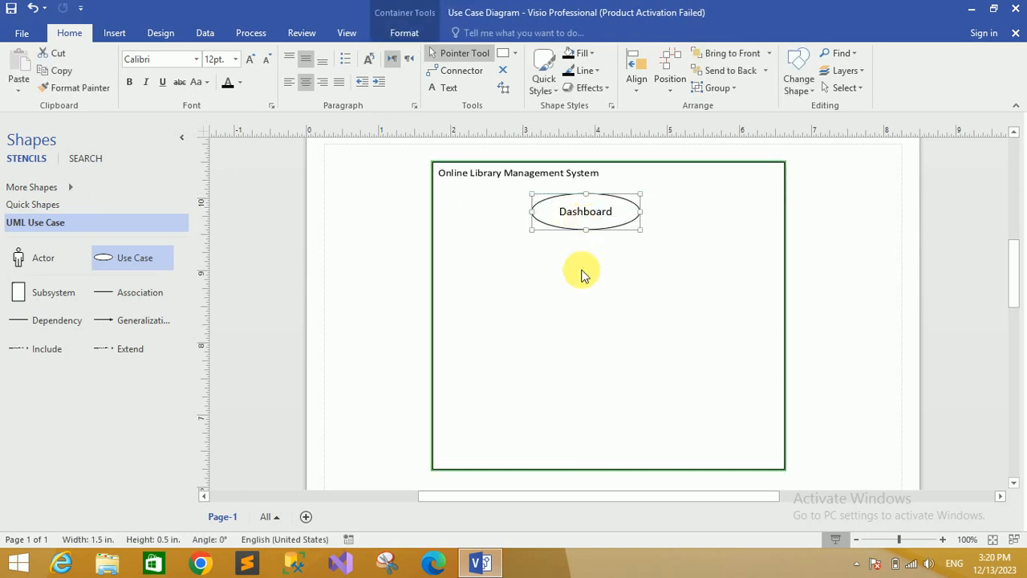
left_click(583, 276)
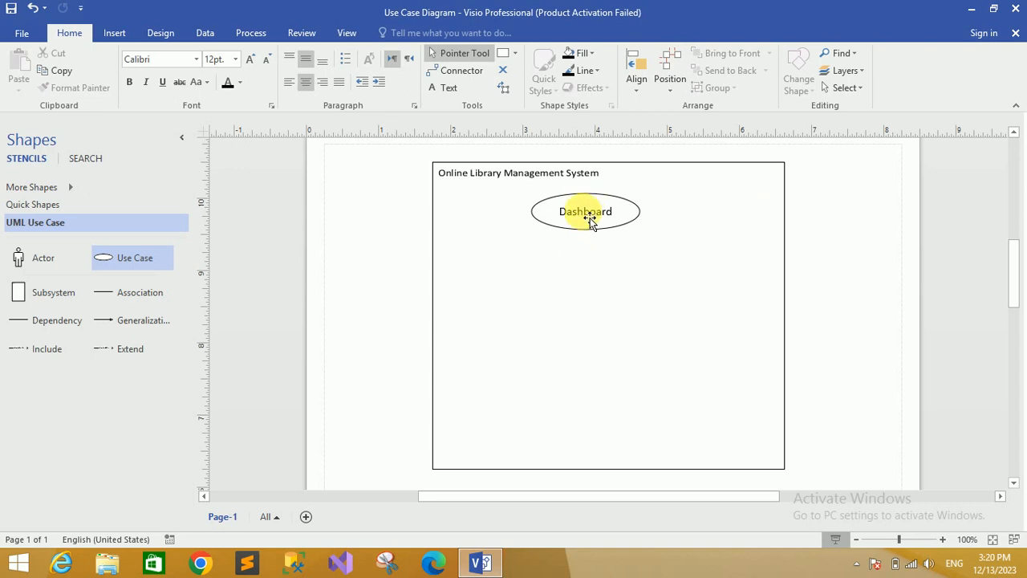
left_click_drag(589, 220, 593, 243)
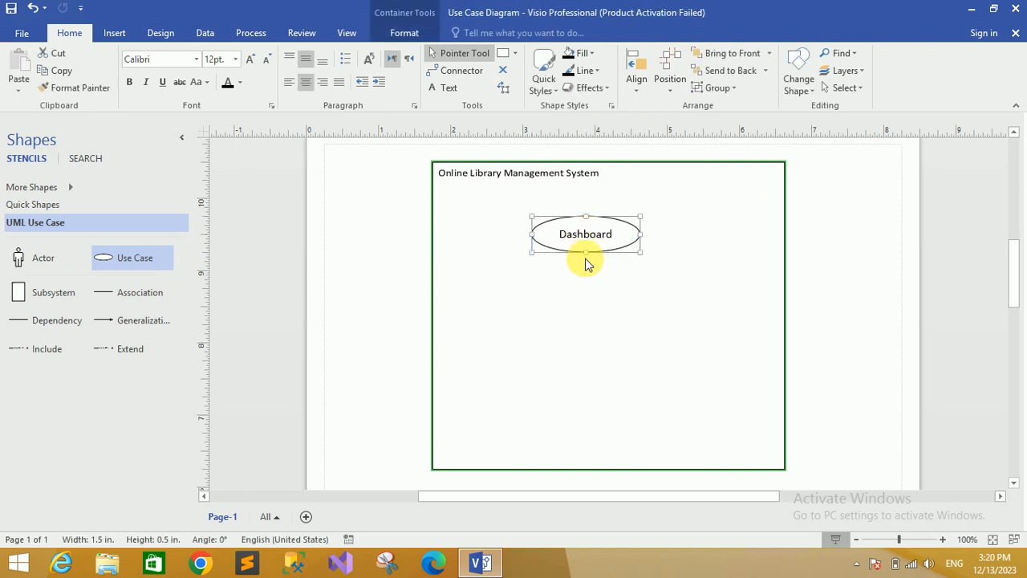